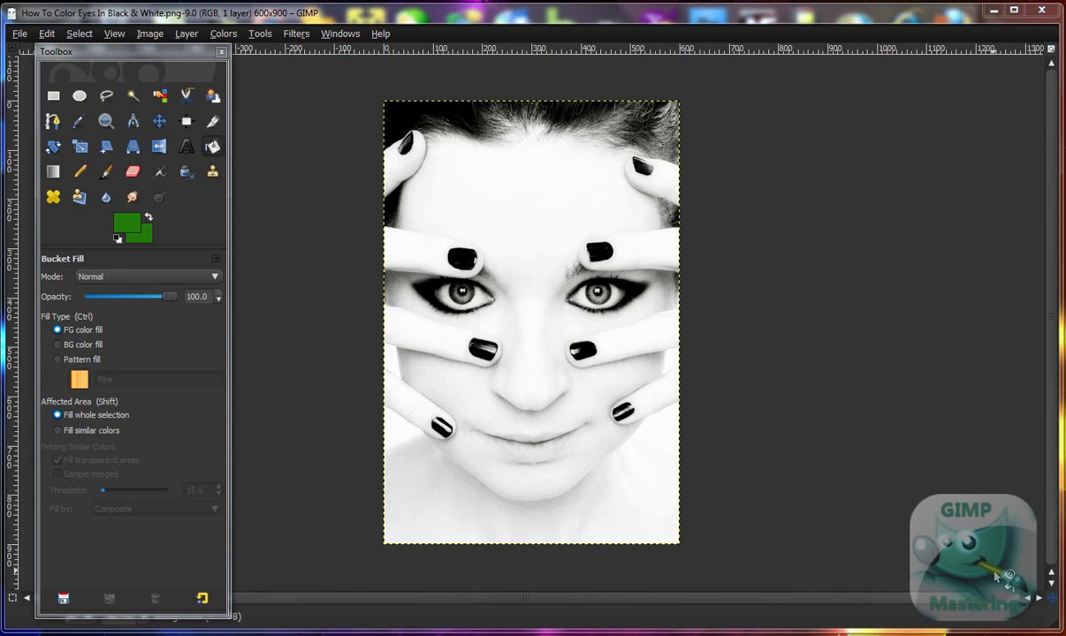
- Add a new 600 × 900 px layer with transparent fill above the black-and-white portrait
key("ctrl+shift+a")
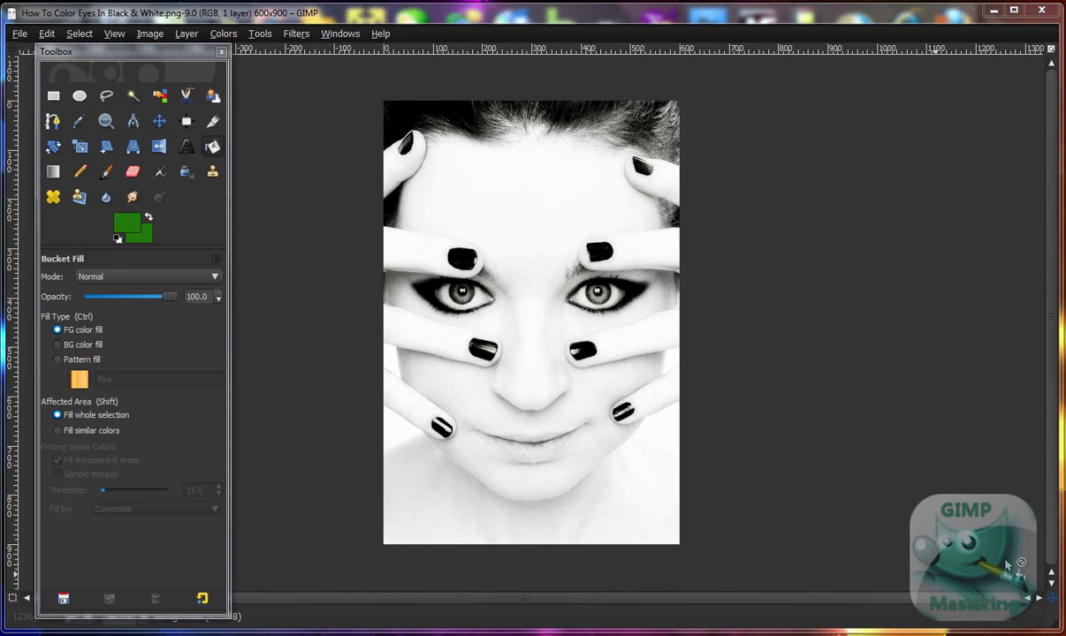
key("ctrl+a")
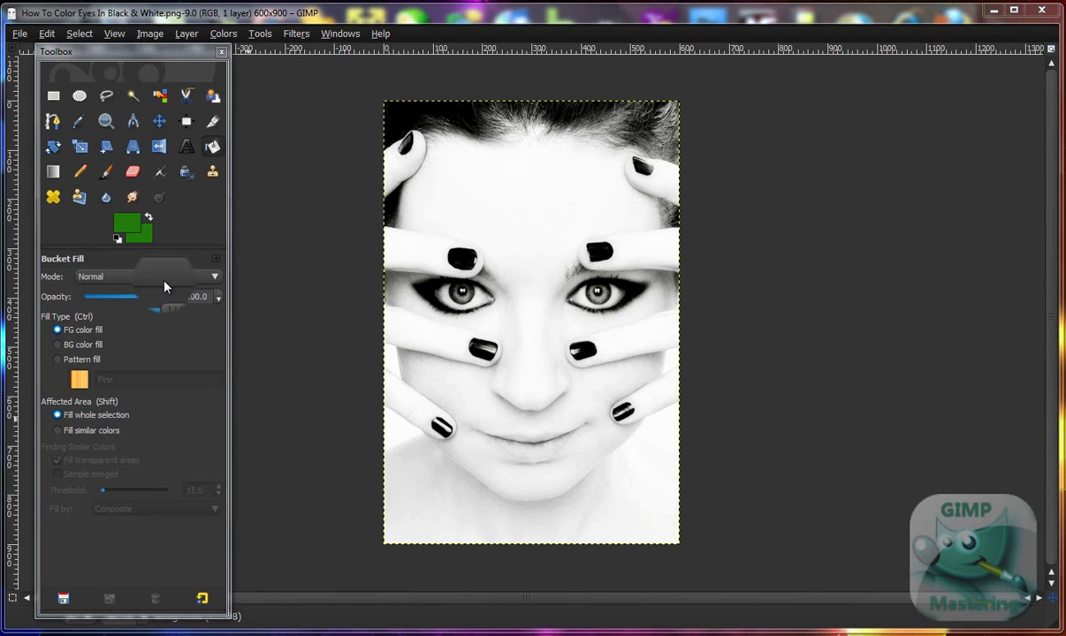
left_click(190, 40)
left_click(190, 52)
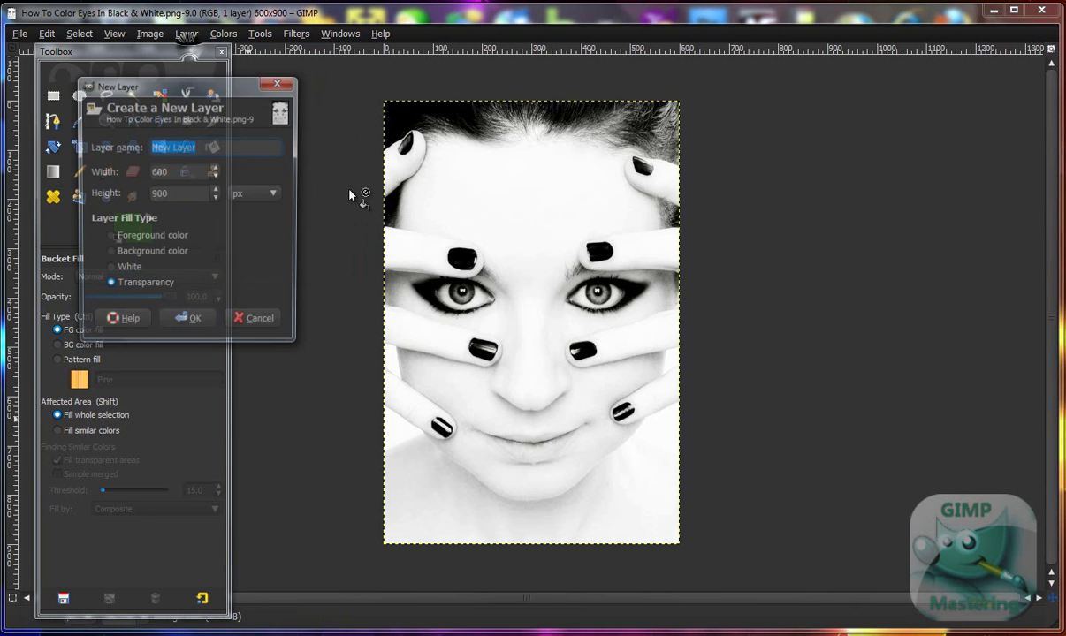
left_click(190, 323)
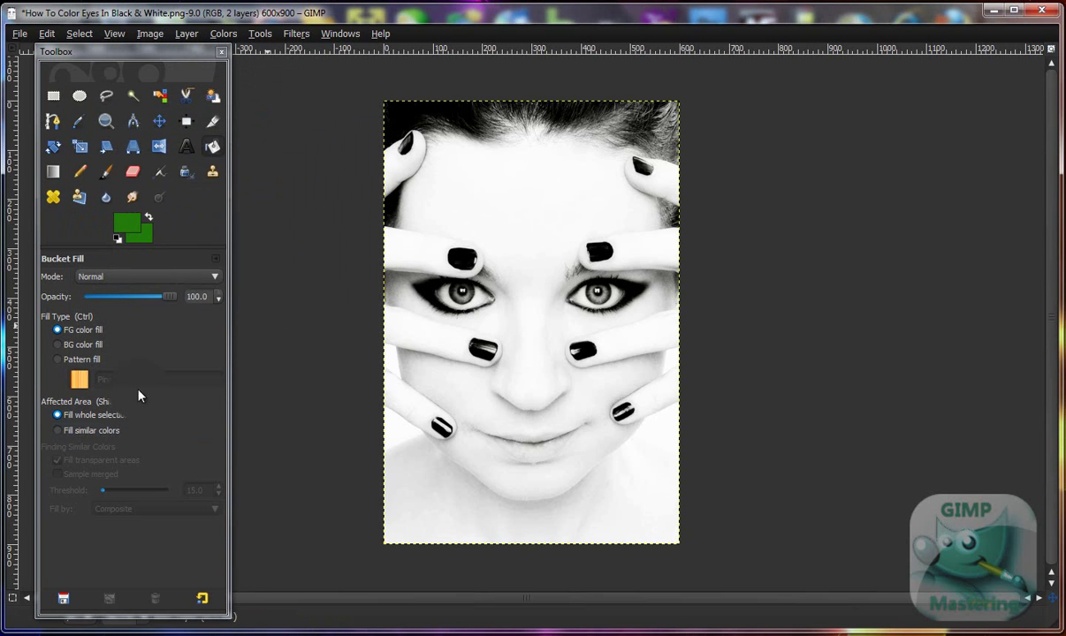
- Trace a path around the outer edge of the iris in the image's left eye with the Paths tool
left_click(140, 618)
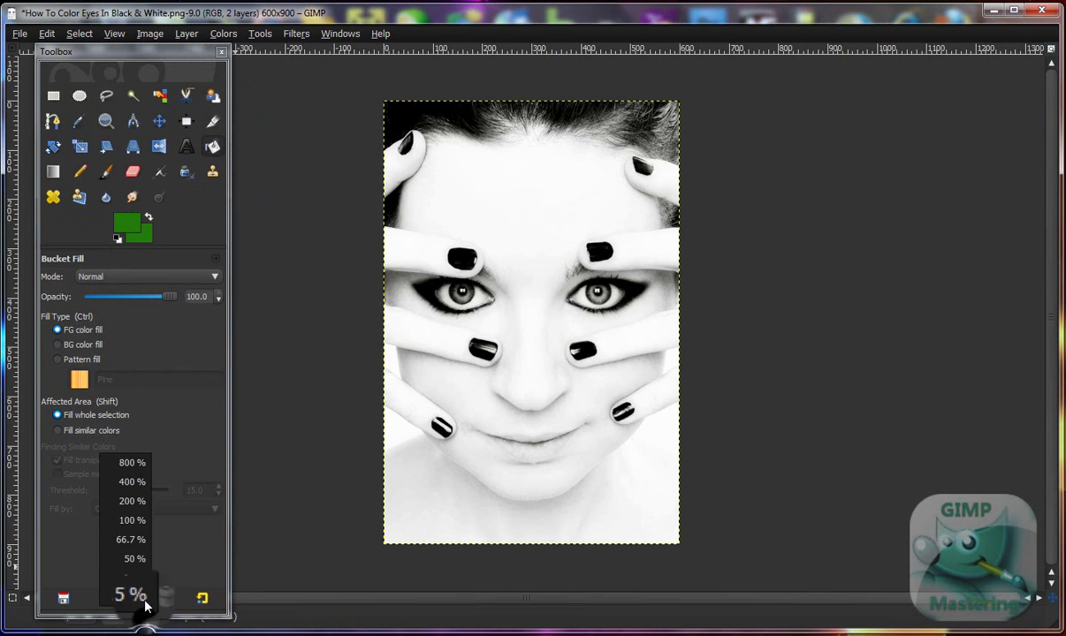
left_click(135, 496)
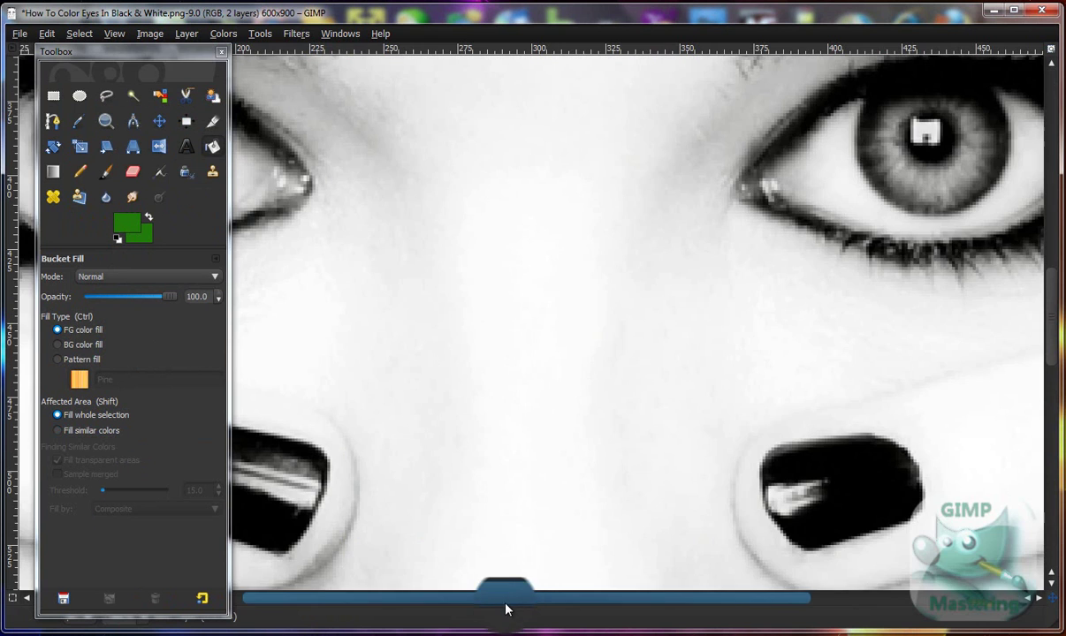
left_click_drag(506, 607, 393, 604)
left_click_drag(1048, 298, 1049, 248)
left_click_drag(543, 598, 488, 596)
scroll(361, 455, "down", 3)
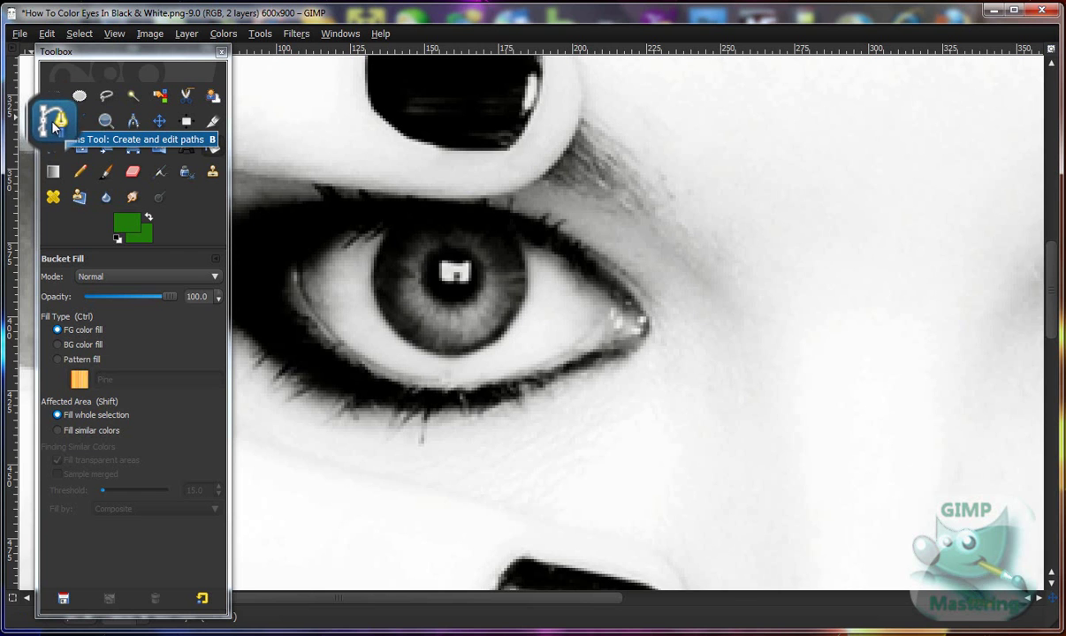
left_click(53, 122)
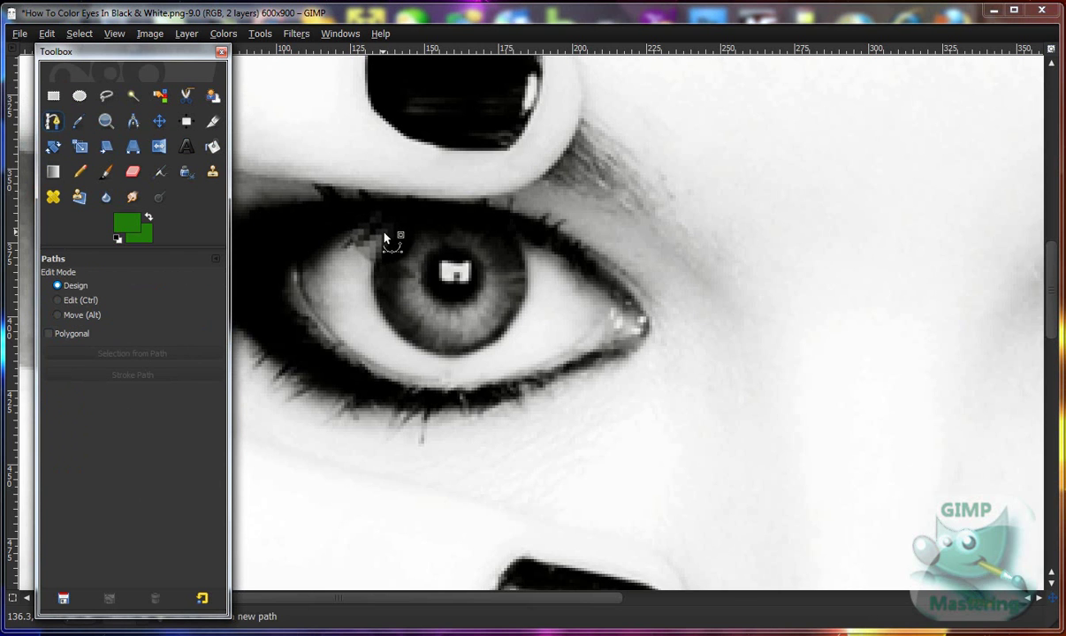
left_click_drag(376, 244, 386, 228)
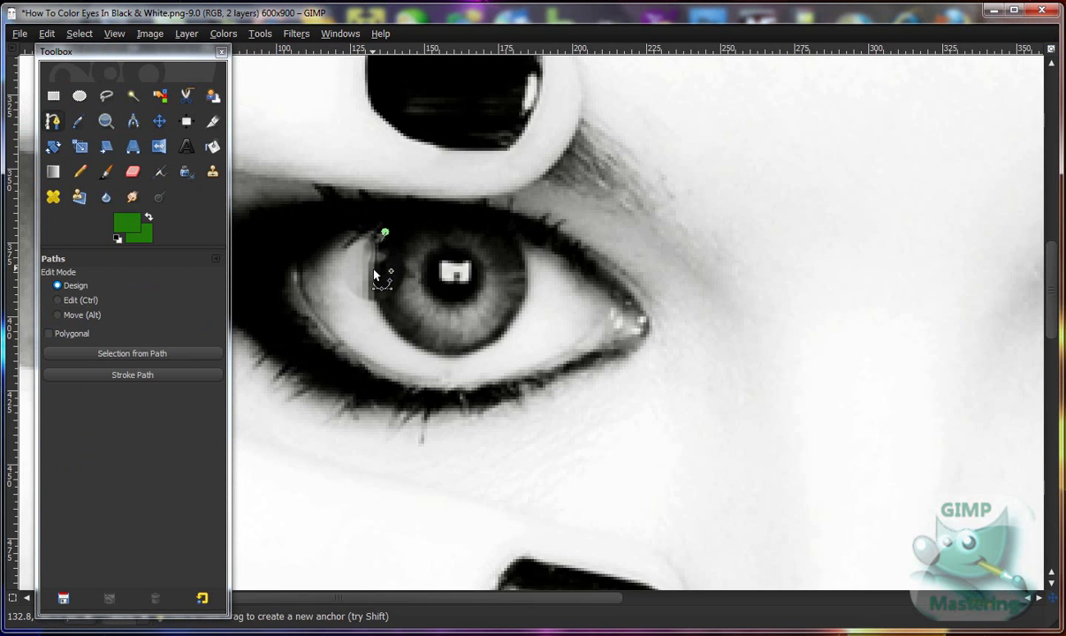
left_click(373, 271)
left_click(373, 288)
left_click(376, 303)
left_click(392, 330)
left_click(410, 347)
left_click(427, 351)
left_click(446, 356)
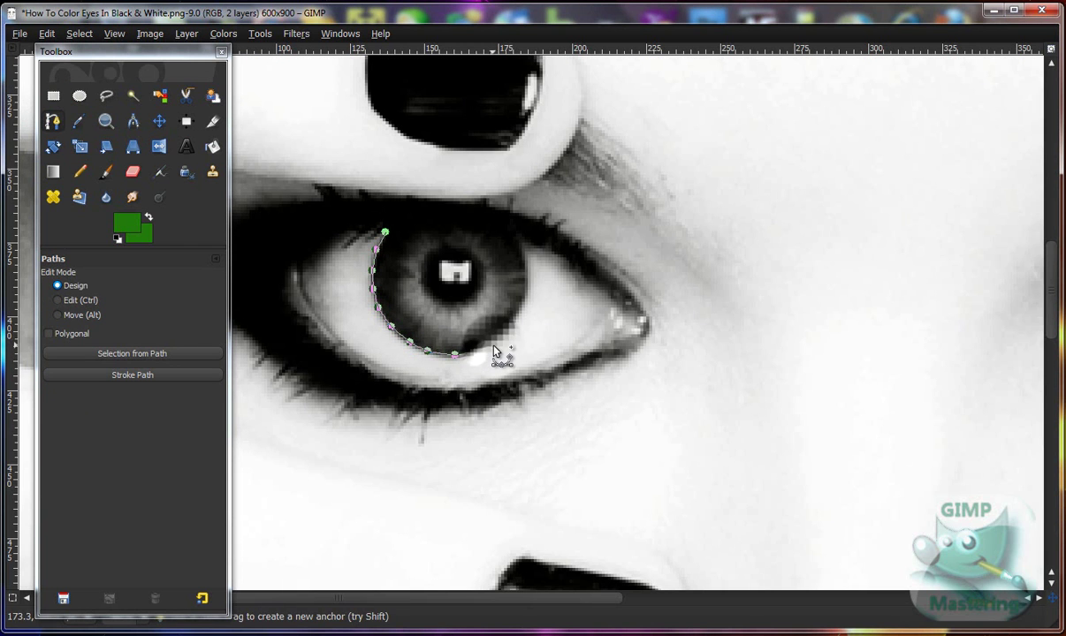
left_click(493, 344)
left_click(511, 325)
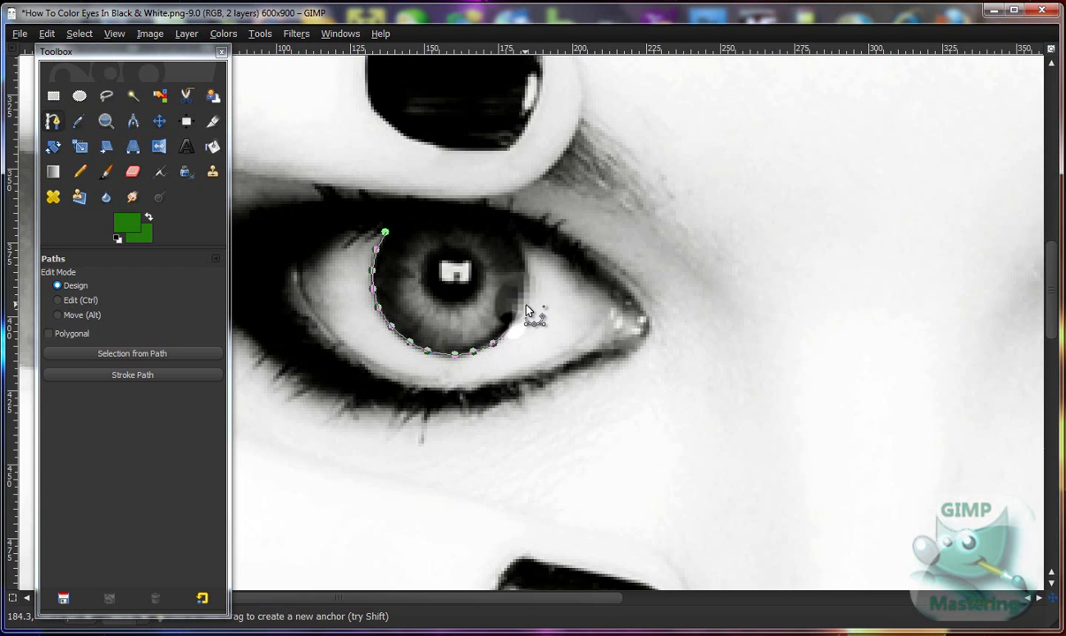
left_click(524, 299)
left_click(528, 266)
left_click(517, 237)
left_click(484, 217)
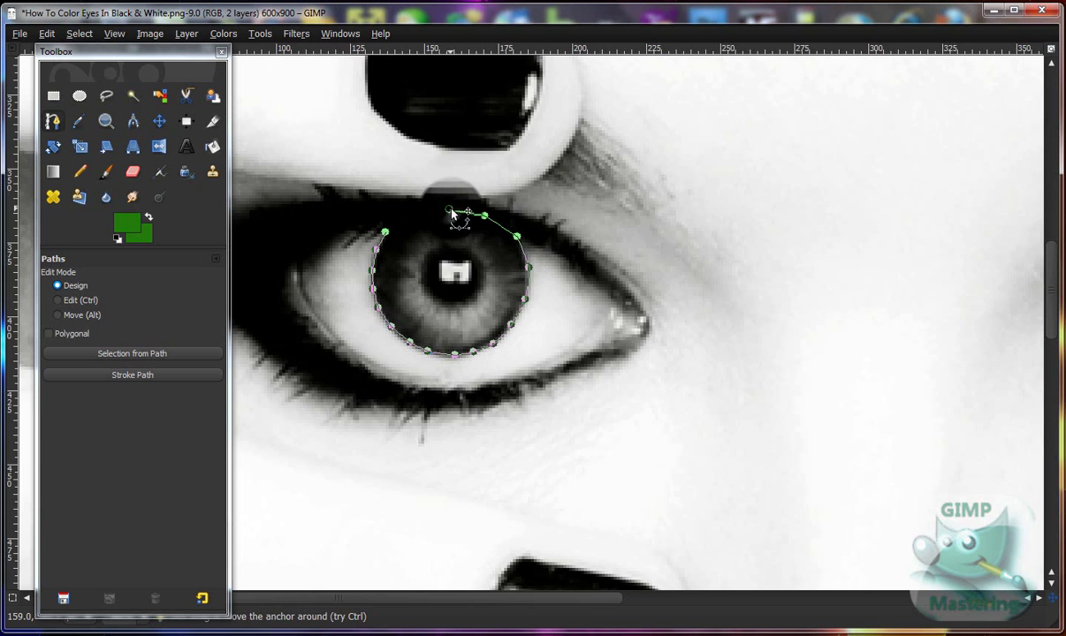
left_click(425, 210)
left_click(395, 223)
left_click(384, 231, "ctrl")
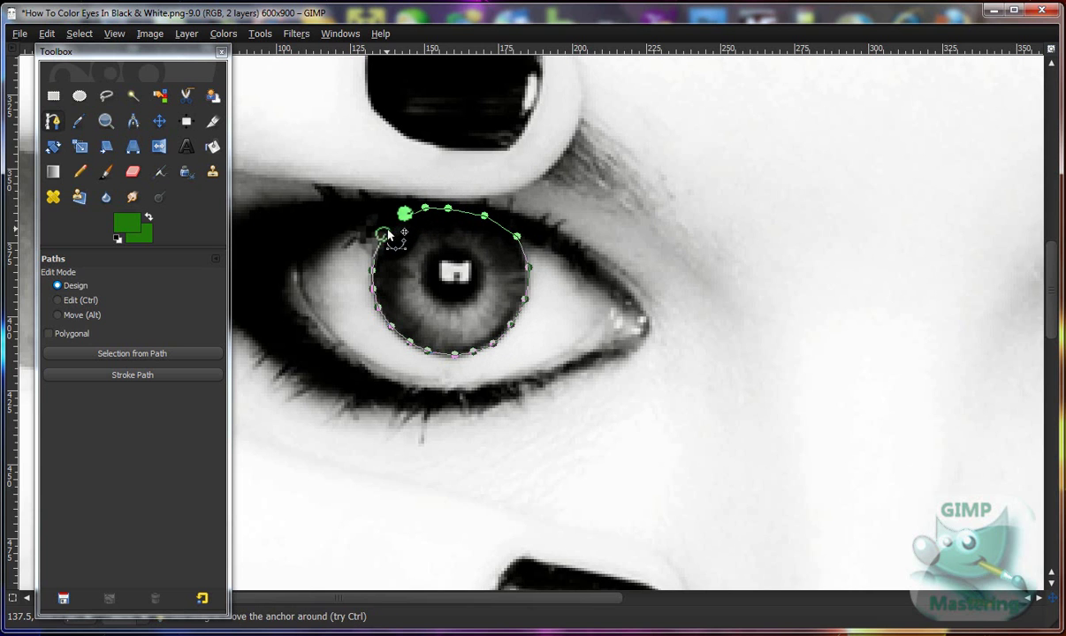
- Convert the path around the iris into a selection
left_click(78, 34)
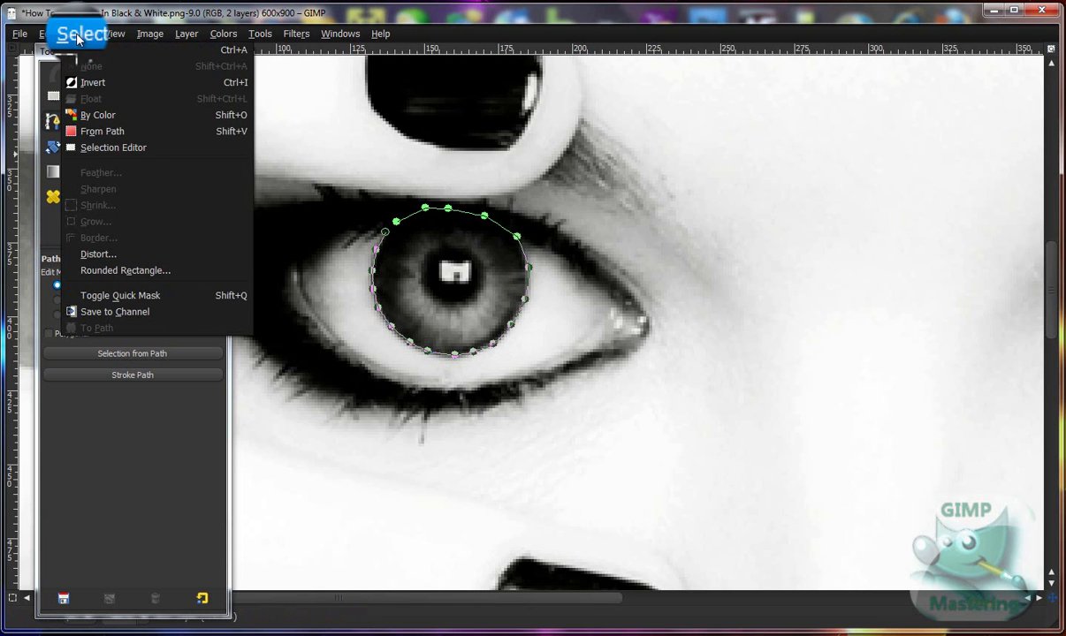
left_click(123, 133)
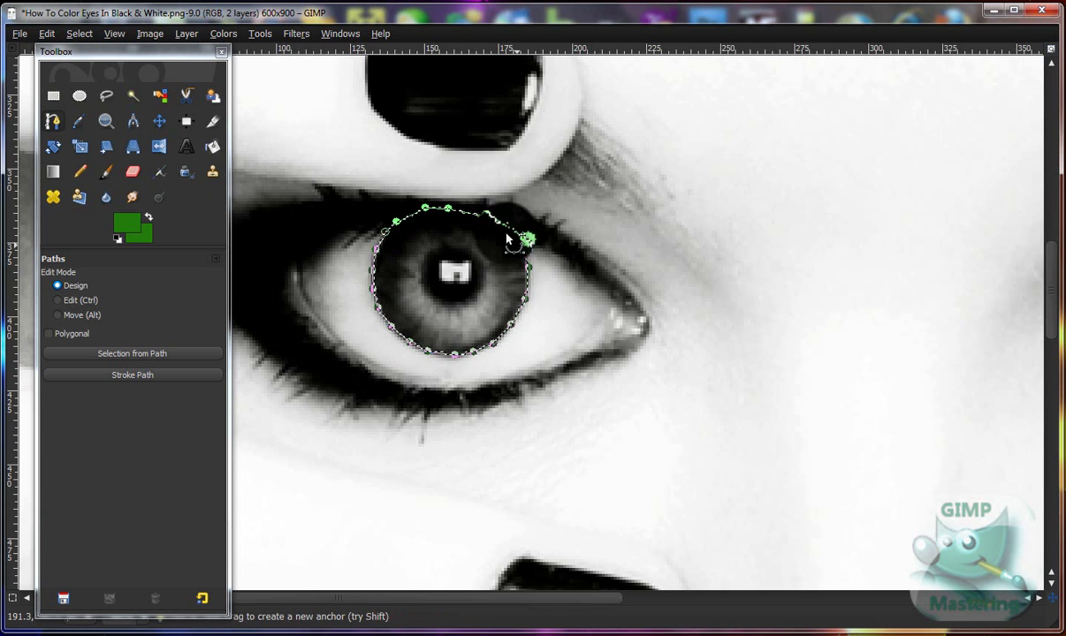
left_click(513, 326)
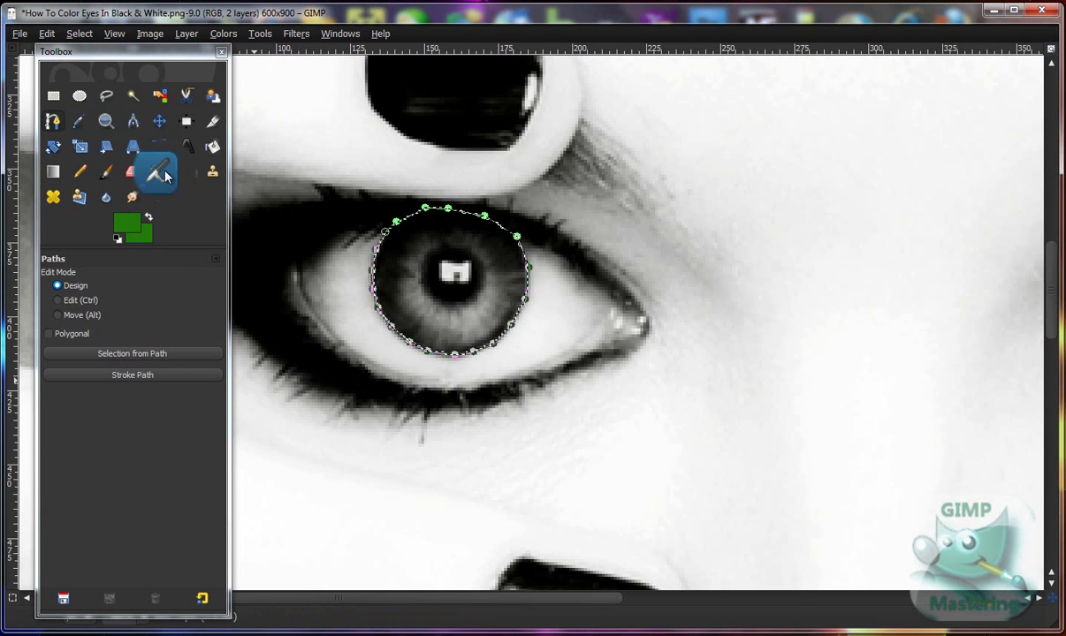
- Fill the whole iris selection with the green foreground colour 237b0b on the new layer using Bucket Fill
left_click(209, 143)
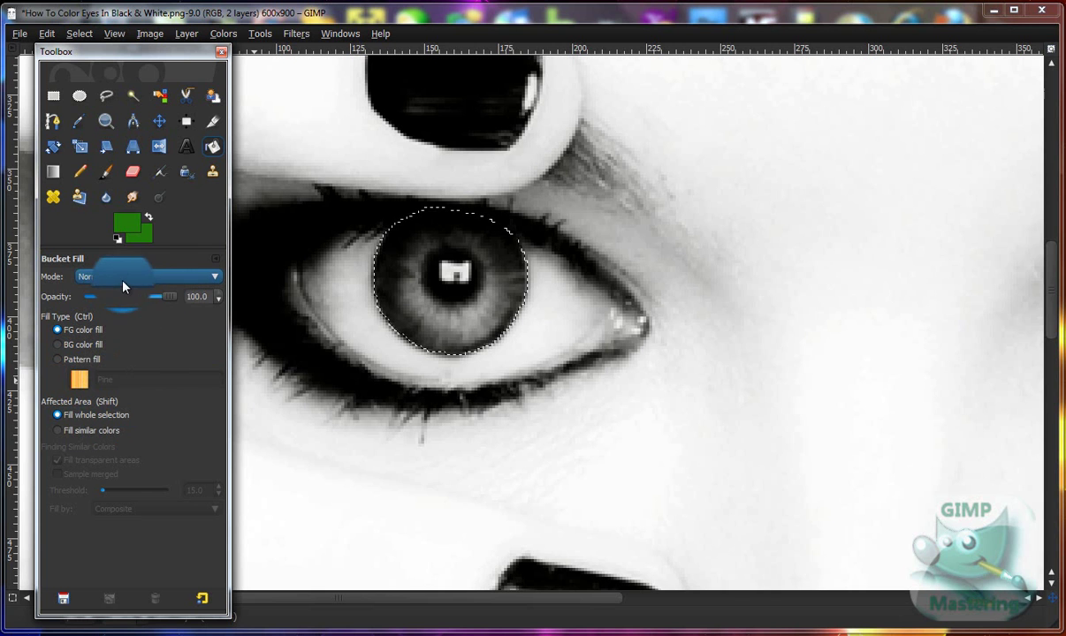
left_click(128, 223)
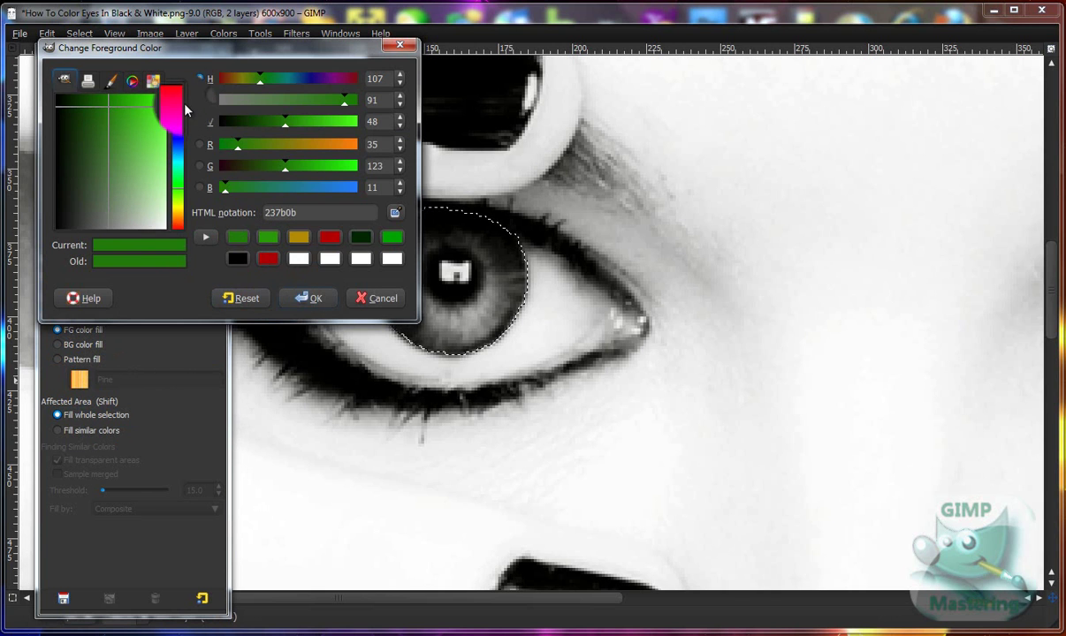
left_click_drag(169, 46, 141, 90)
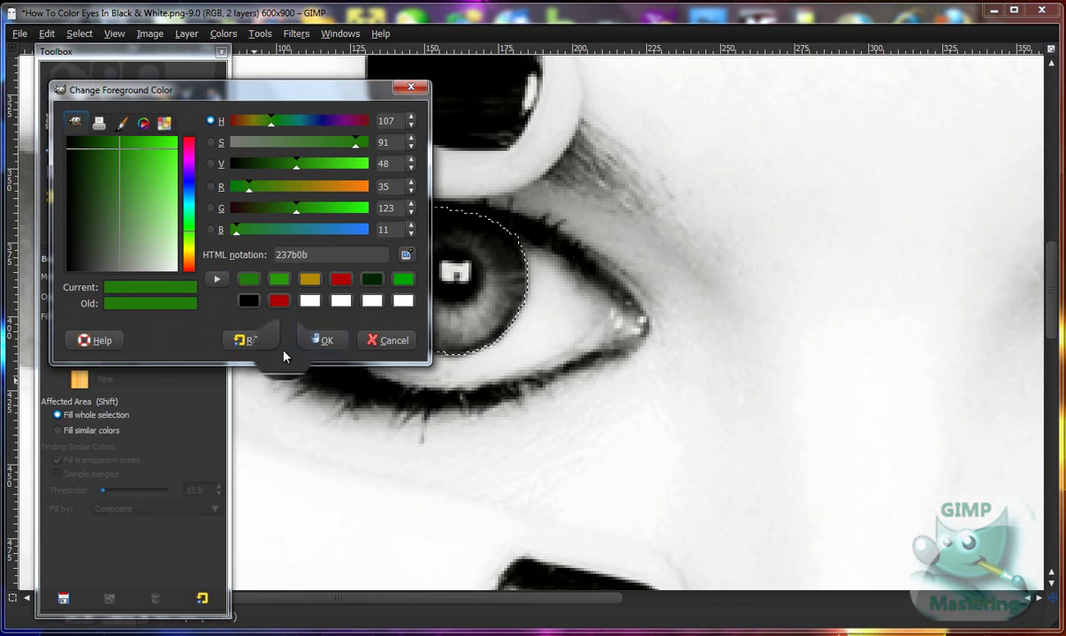
left_click(329, 346)
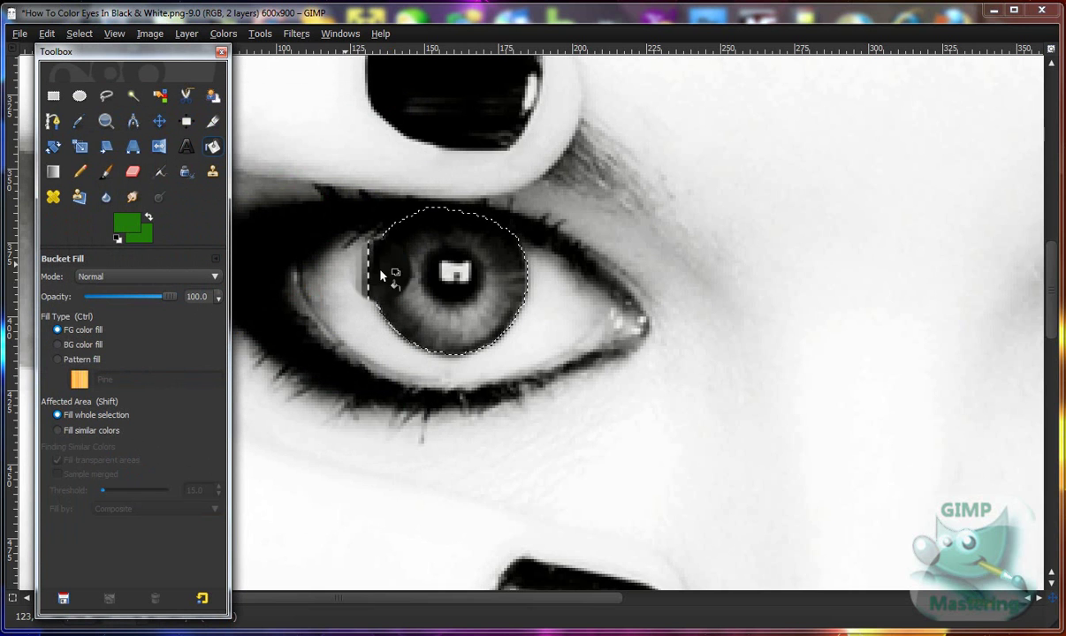
left_click(443, 279)
left_click(412, 319)
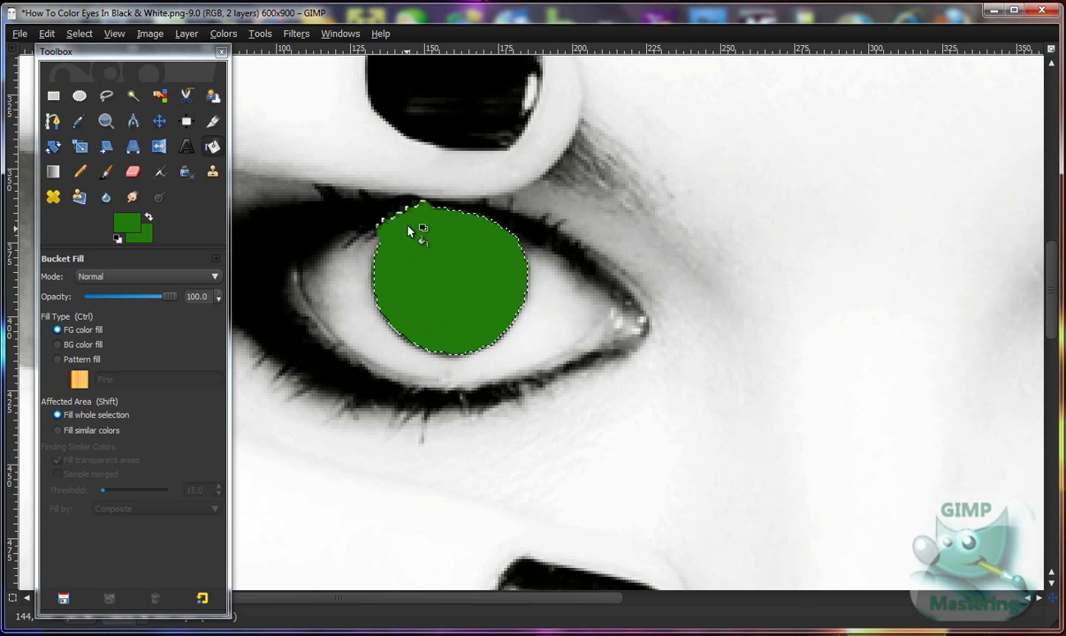
- Set the green layer's blend mode to Soft light and lower its opacity to 51.6
left_click(342, 34)
mouse_move(372, 66)
left_click(686, 120)
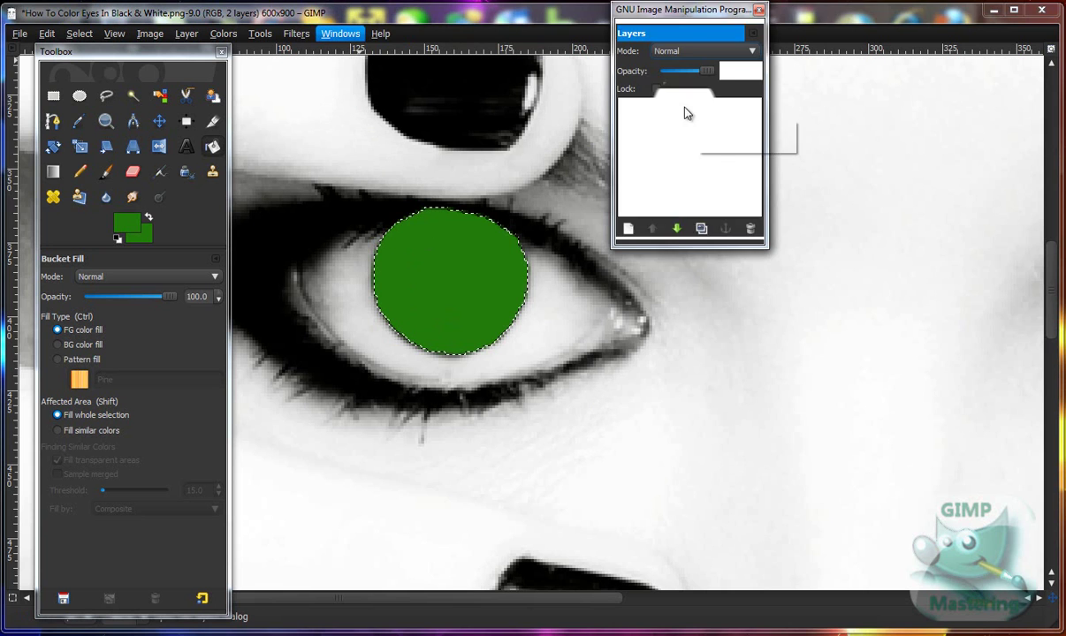
left_click_drag(650, 16, 757, 96)
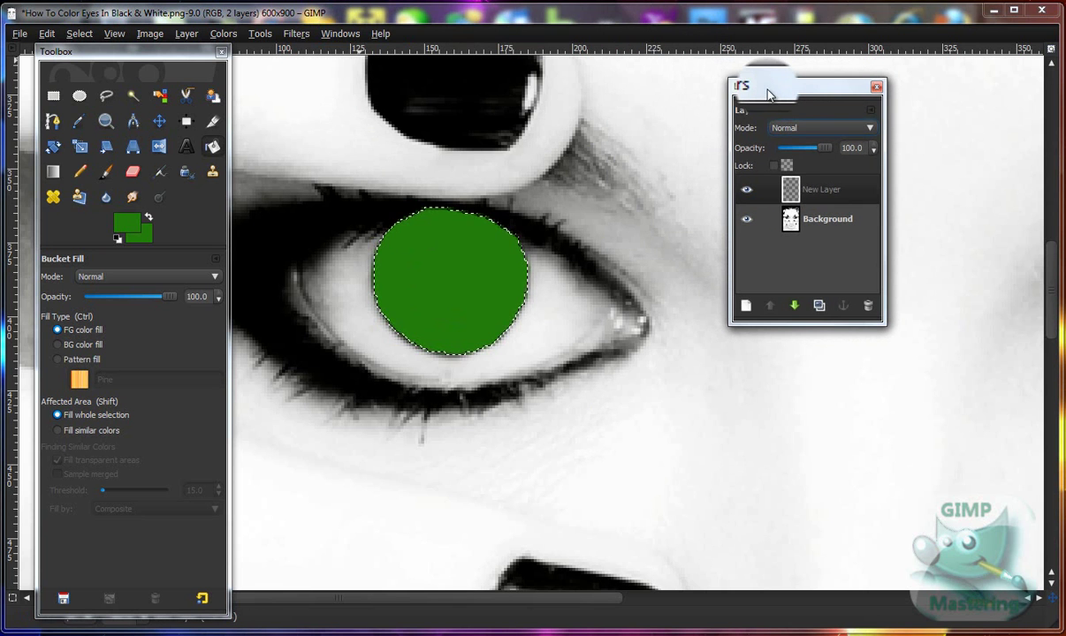
left_click(800, 128)
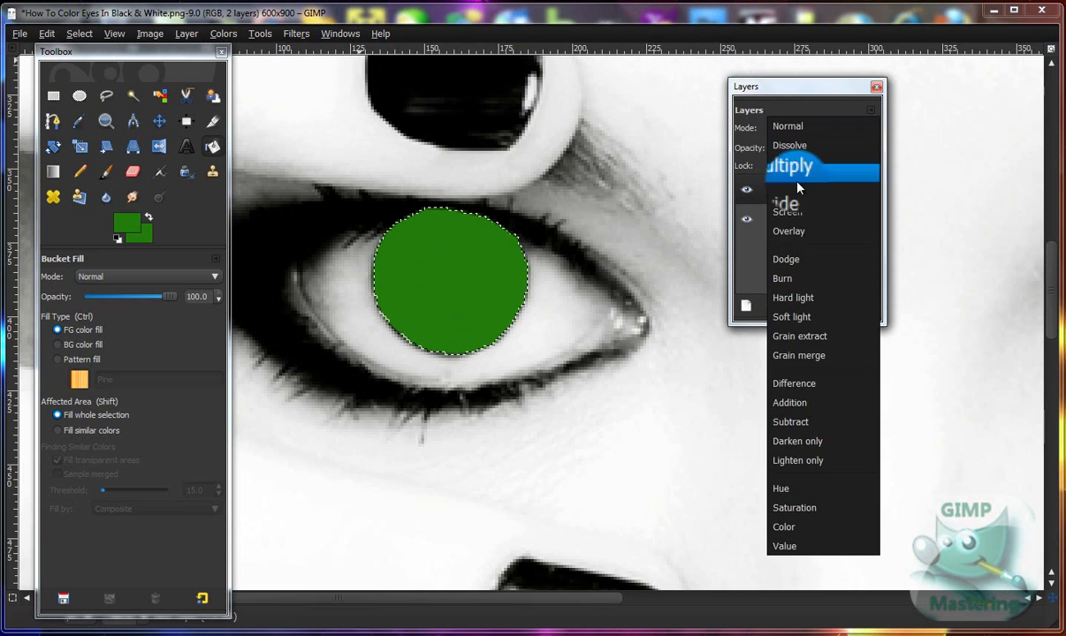
left_click(793, 317)
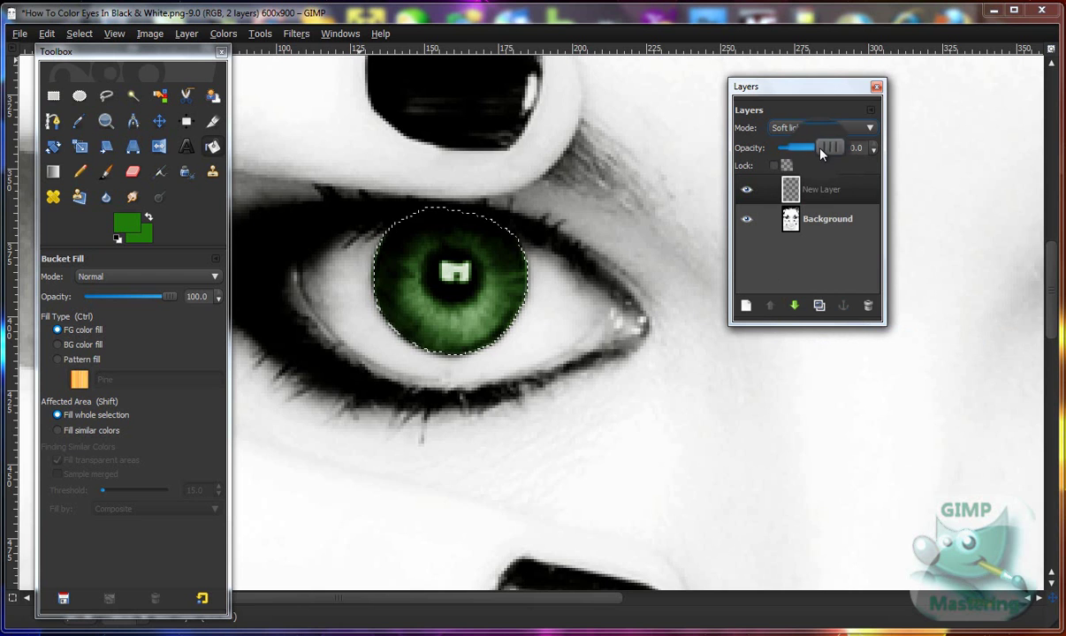
left_click_drag(820, 153, 801, 160)
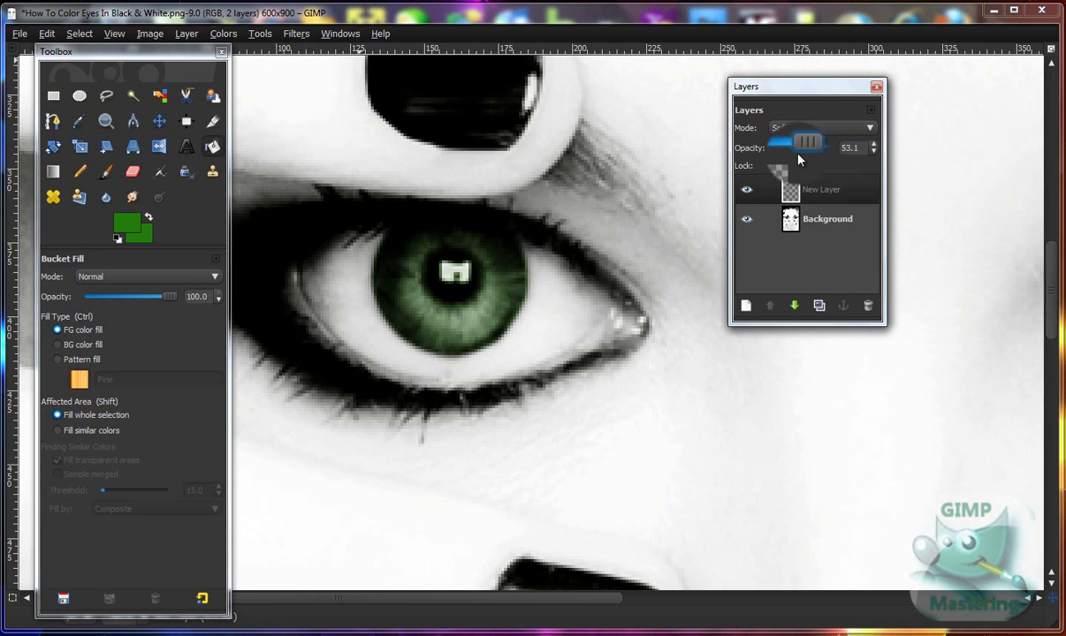
left_click(746, 218)
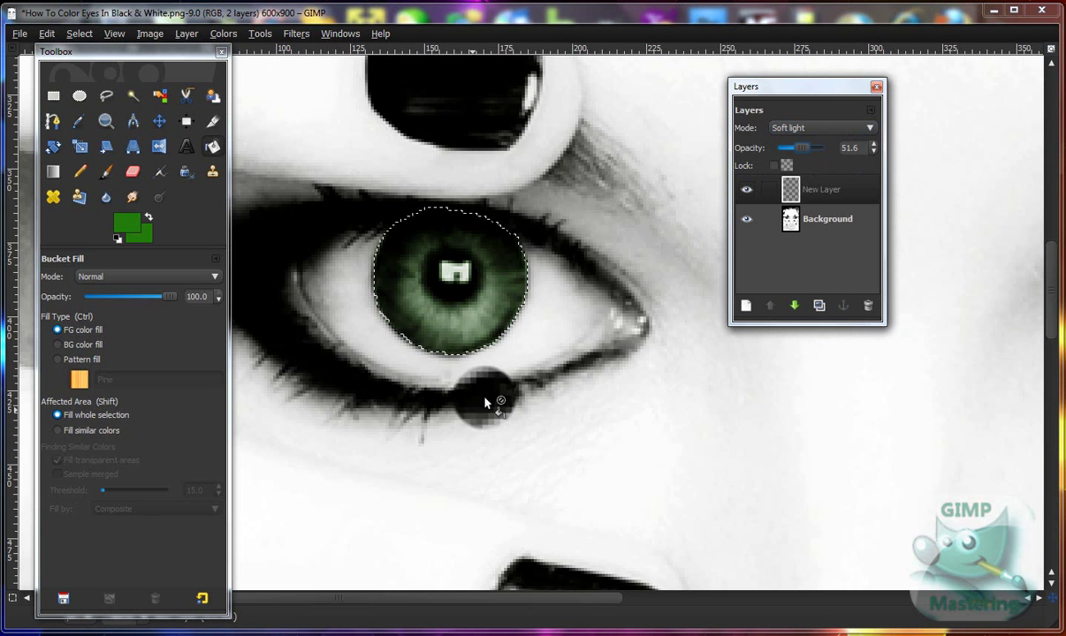
- Clear the iris selection and view the portrait at 100% zoom
left_click(78, 36)
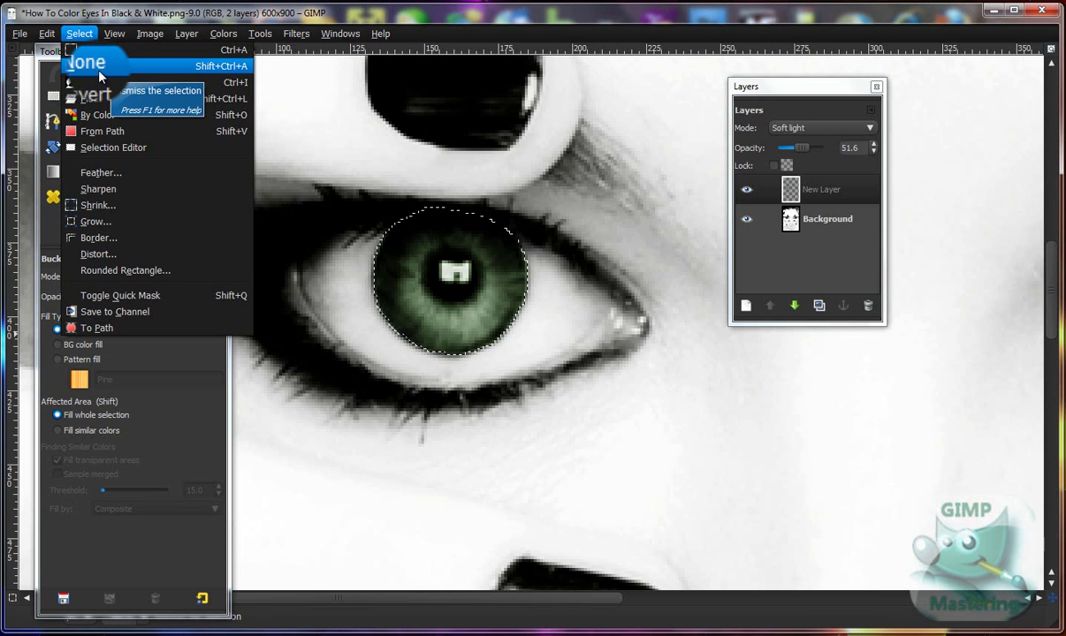
left_click(99, 74)
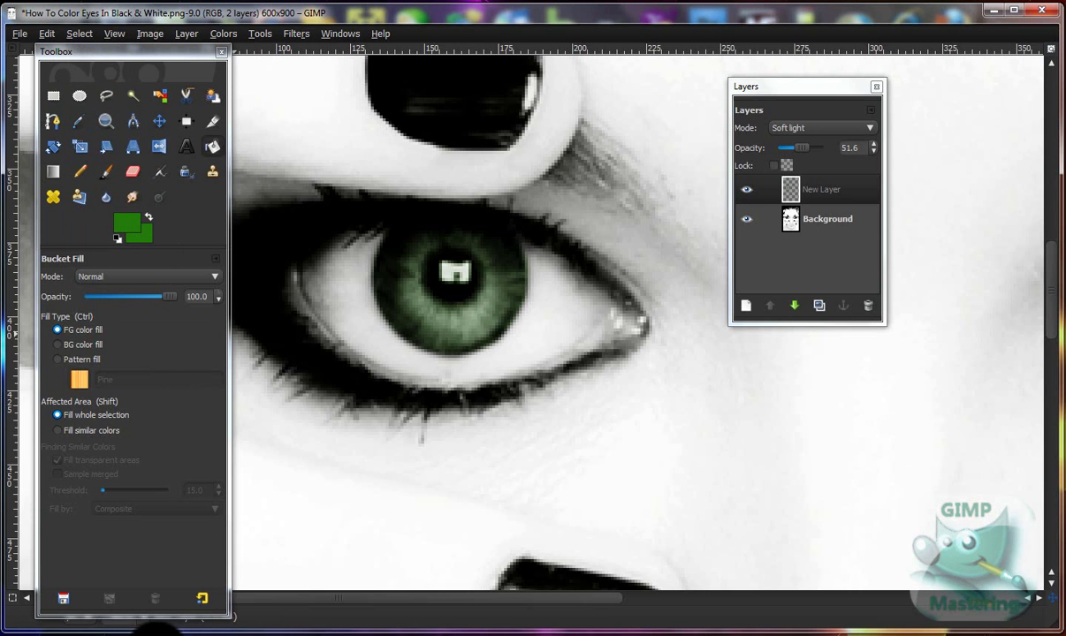
left_click(145, 618)
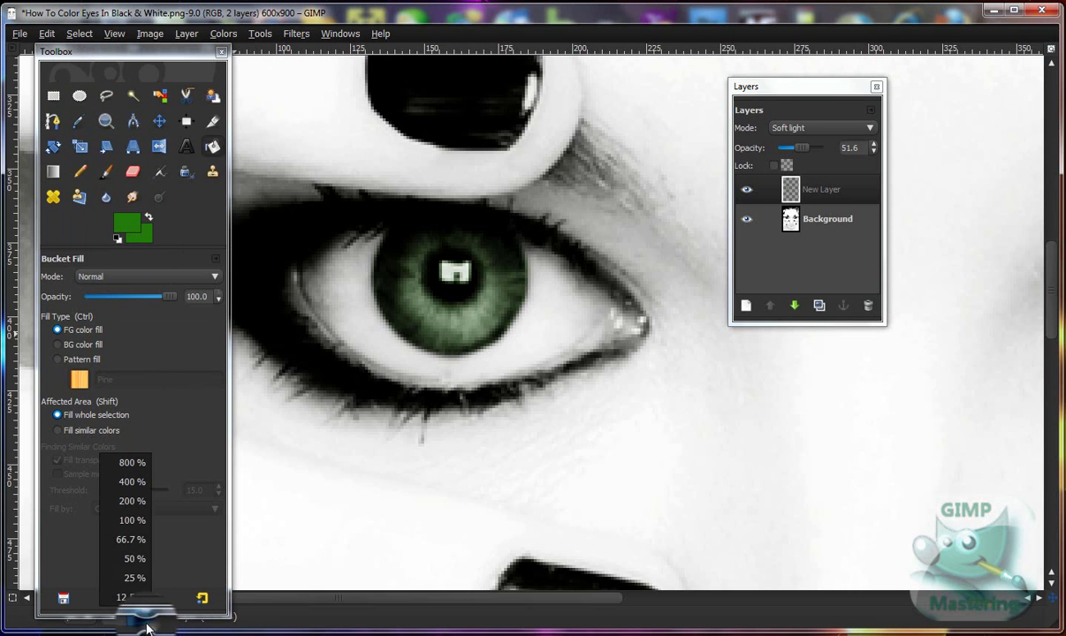
left_click(126, 528)
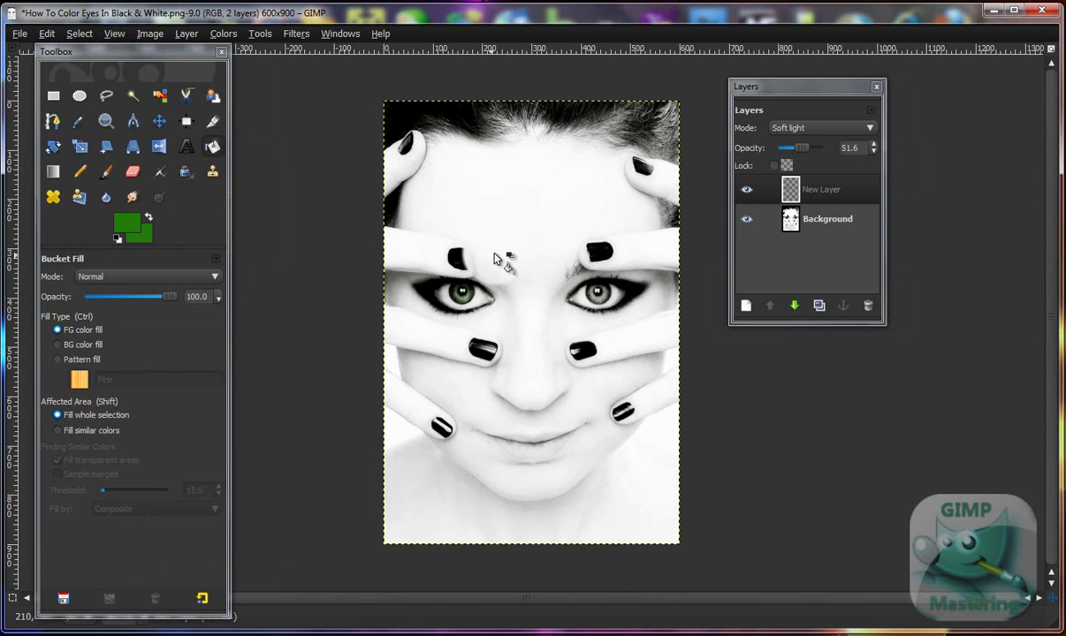
left_click(135, 618)
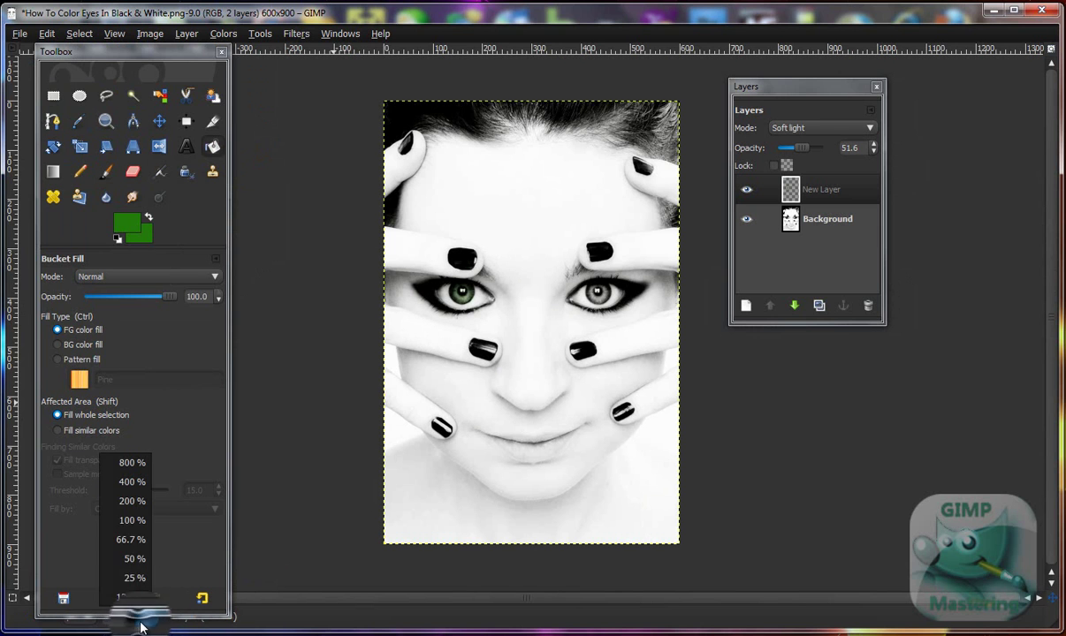
left_click(124, 522)
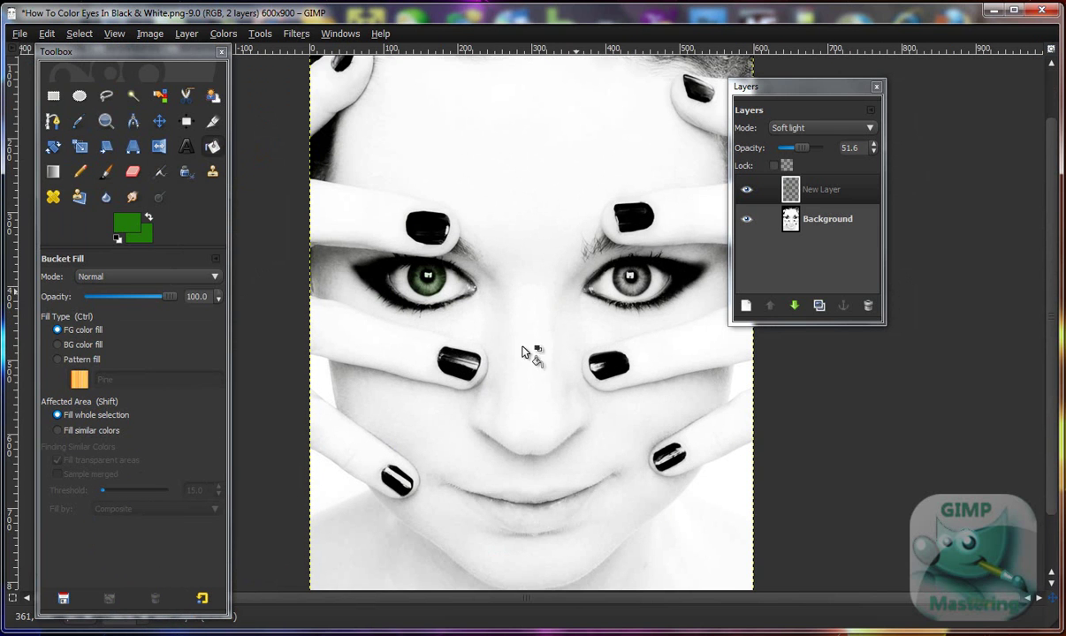